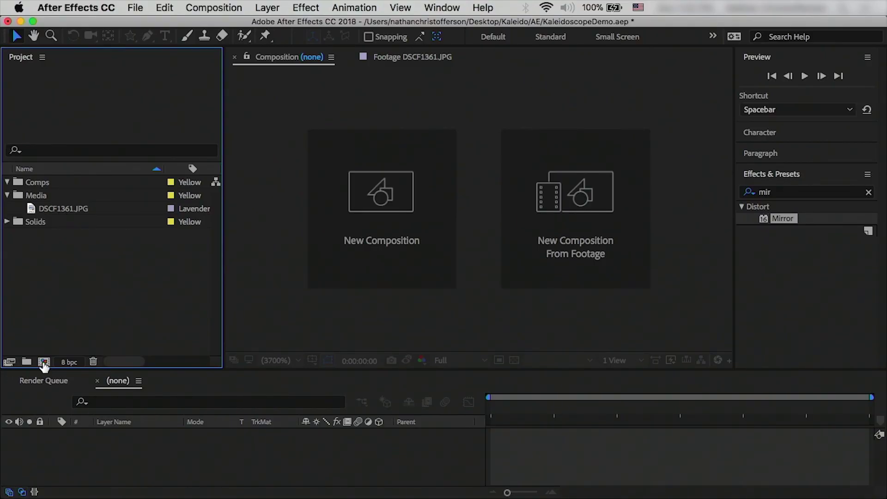
Create a 480×480 composition 'Comp 1' and move it into the Comps folder.
{"action": "left_click", "coordinate": [44, 362]}
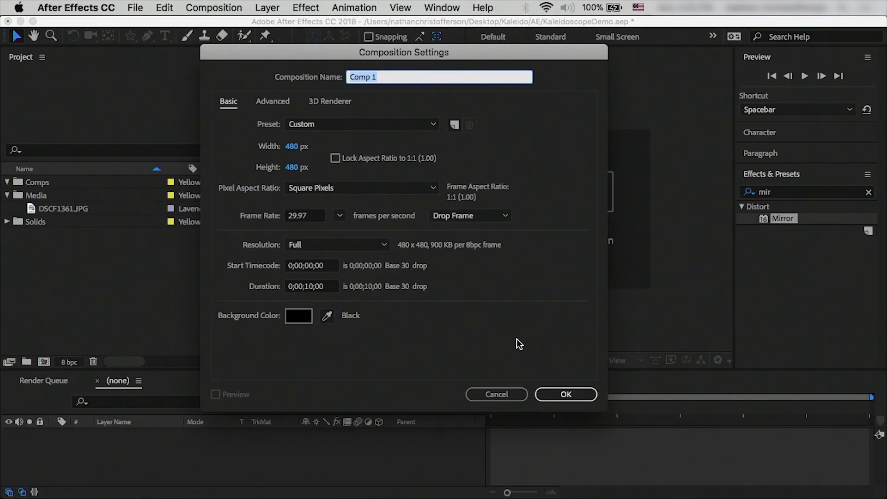
{"action": "left_click", "coordinate": [568, 395]}
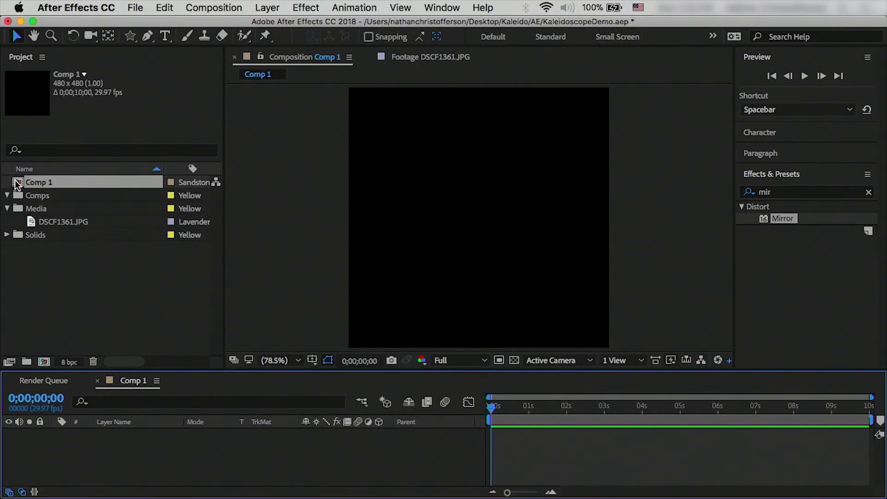
{"action": "left_click", "coordinate": [20, 194]}
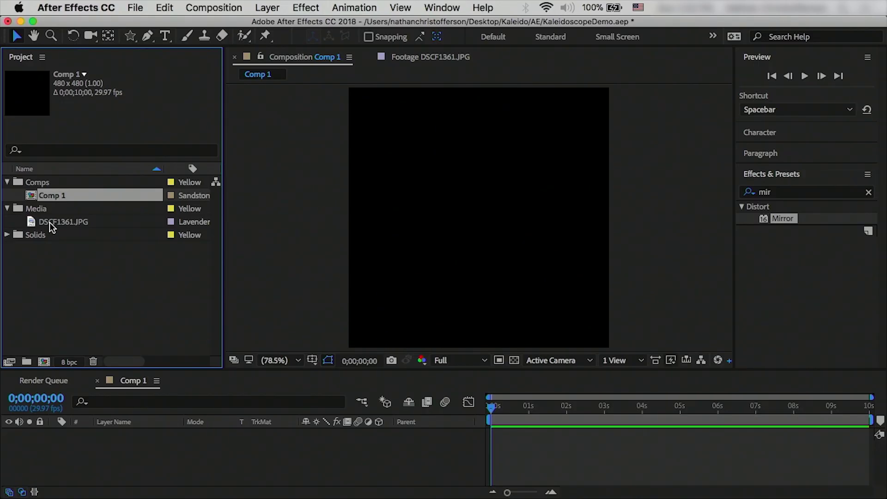
Add DSCF1361.JPG as a layer in Comp 1 and scale it to 20%.
{"action": "left_click_drag", "start_coordinate": [49, 222], "coordinate": [154, 445]}
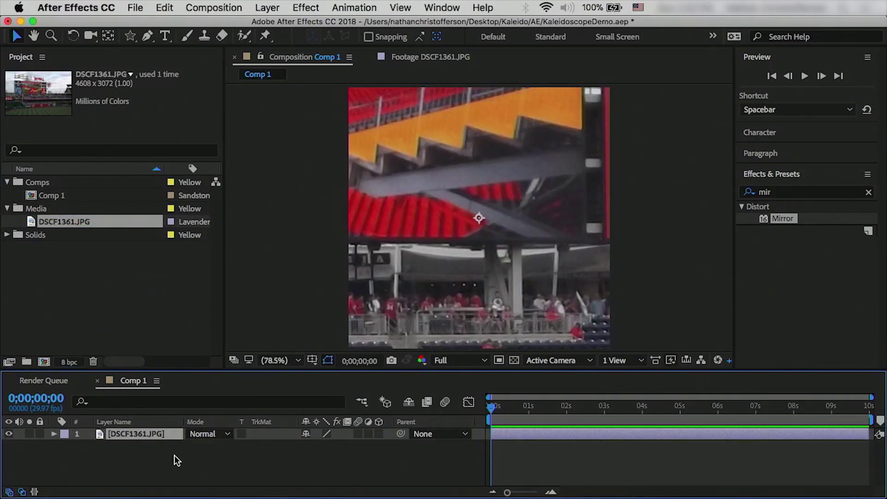
{"action": "key", "text": "s"}
{"action": "left_click_drag", "start_coordinate": [317, 446], "coordinate": [299, 460]}
{"action": "left_click", "coordinate": [396, 465]}
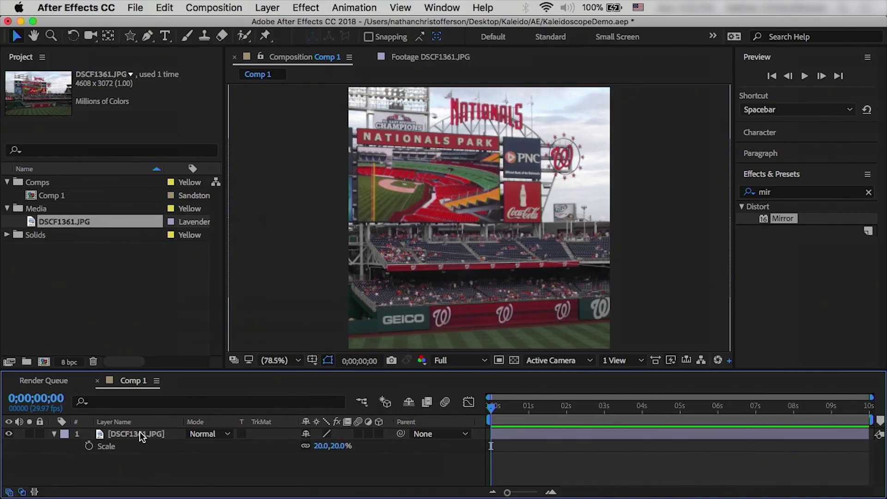
Add an adjustment layer named 'Mirror' above the photo and apply the Distort > Mirror effect to it.
{"action": "key", "text": "super+alt+y"}
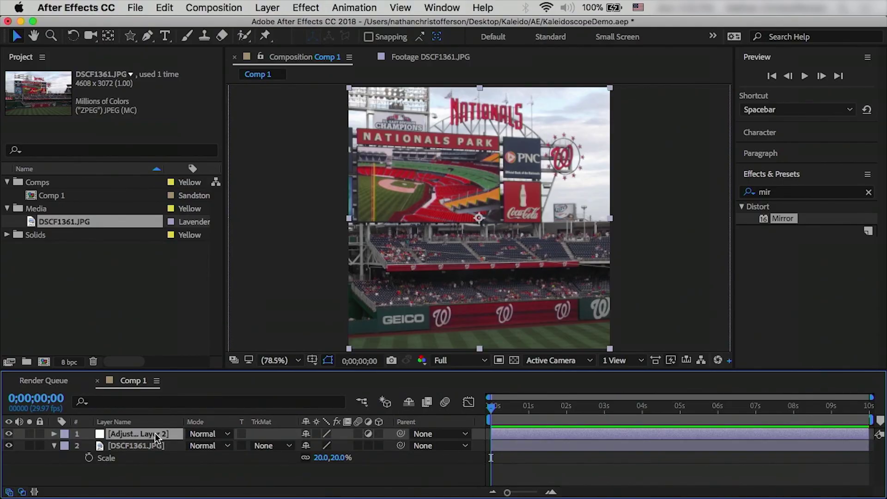
{"action": "key", "text": "Return"}
{"action": "type", "text": "Mirro"}
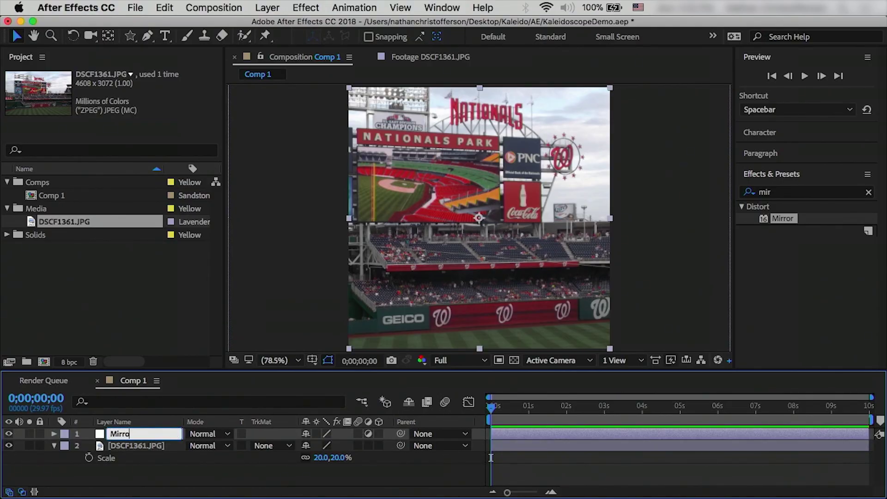
{"action": "type", "text": "r"}
{"action": "key", "text": "Return"}
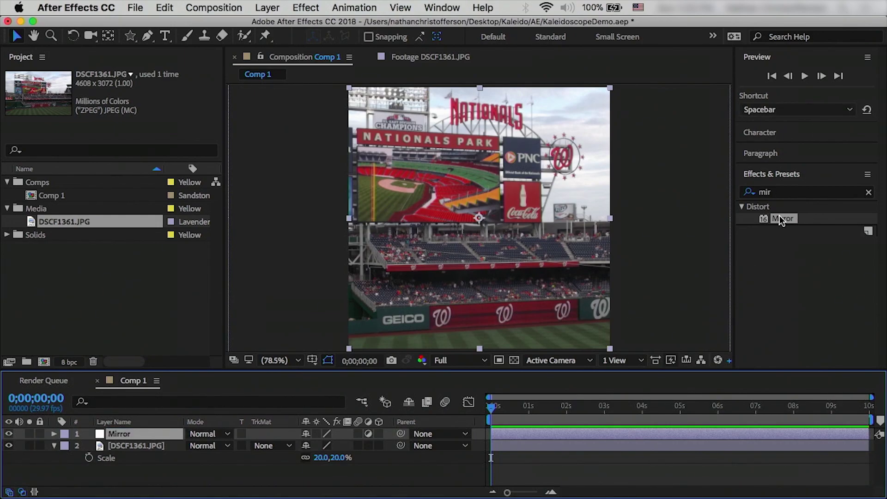
{"action": "left_click_drag", "start_coordinate": [780, 217], "coordinate": [596, 433]}
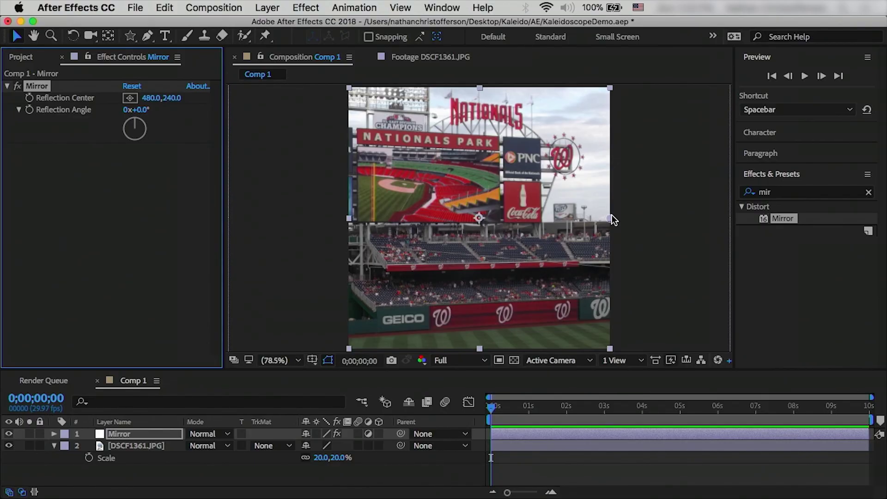
Place the Mirror effect's reflection center on the image, then set it exactly to 240, 240.
{"action": "left_click", "coordinate": [130, 100]}
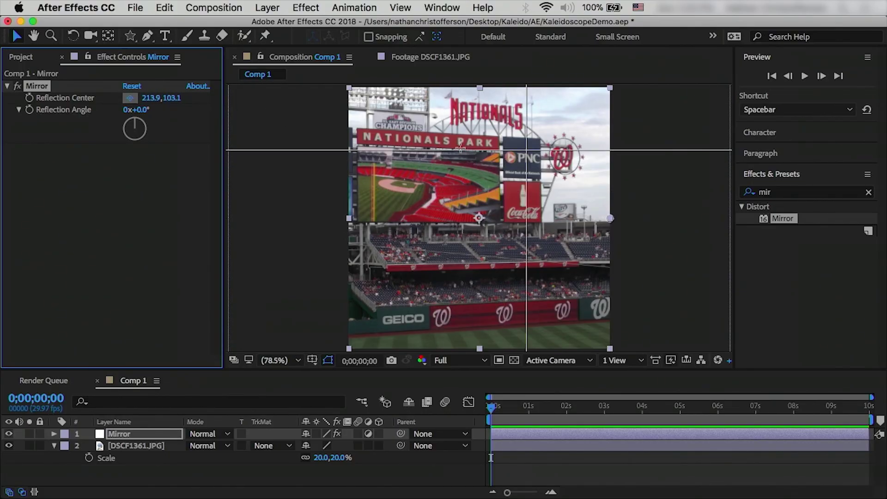
{"action": "left_click", "coordinate": [391, 139]}
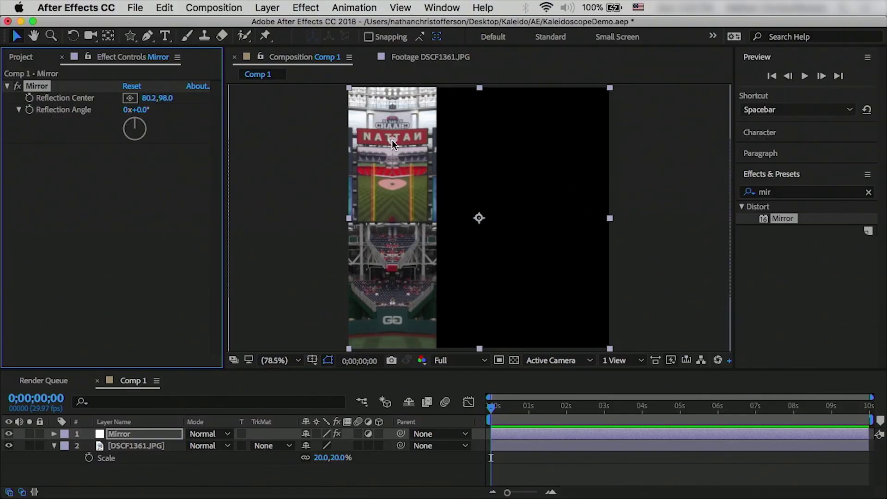
{"action": "left_click_drag", "start_coordinate": [392, 139], "coordinate": [456, 226]}
{"action": "left_click", "coordinate": [157, 98]}
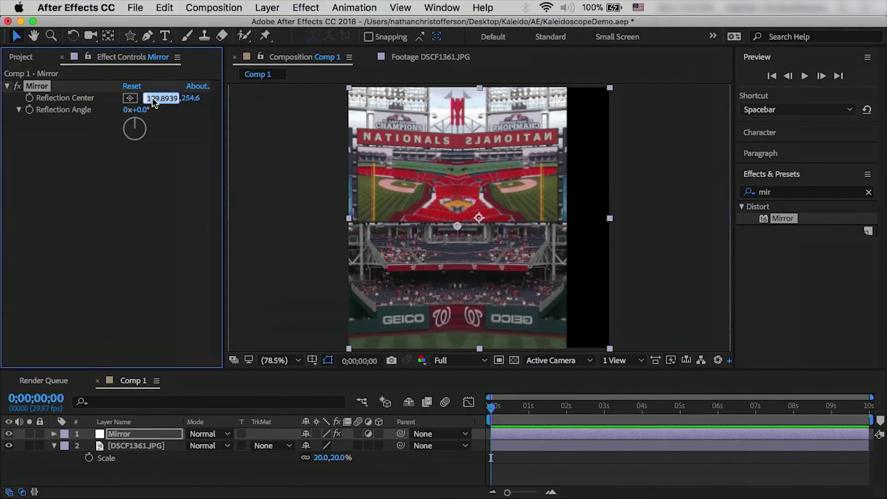
{"action": "type", "text": "240"}
{"action": "key", "text": "Return"}
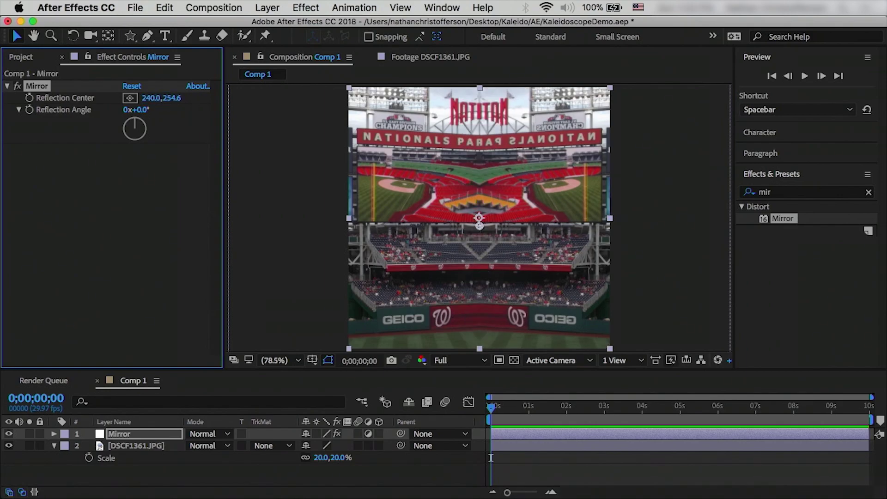
{"action": "left_click", "coordinate": [182, 98]}
{"action": "type", "text": "240"}
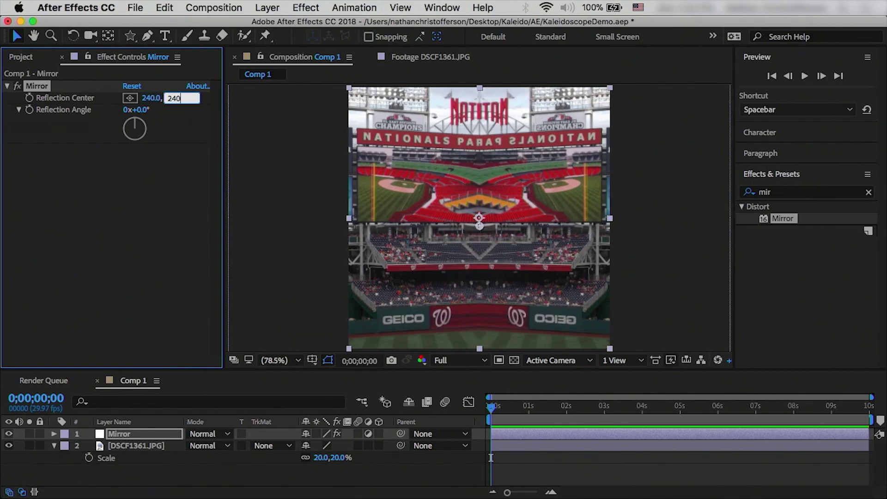
{"action": "key", "text": "Return"}
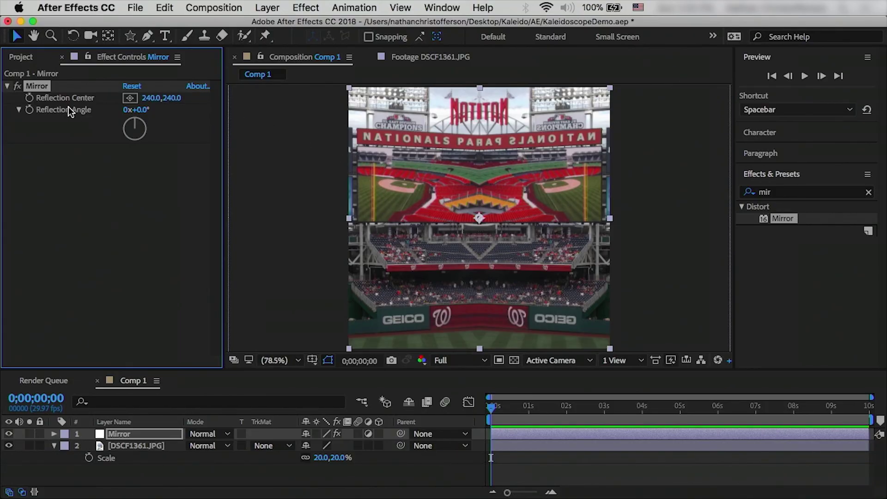
Set the Mirror effect's reflection angle to 15°.
{"action": "left_click", "coordinate": [142, 113]}
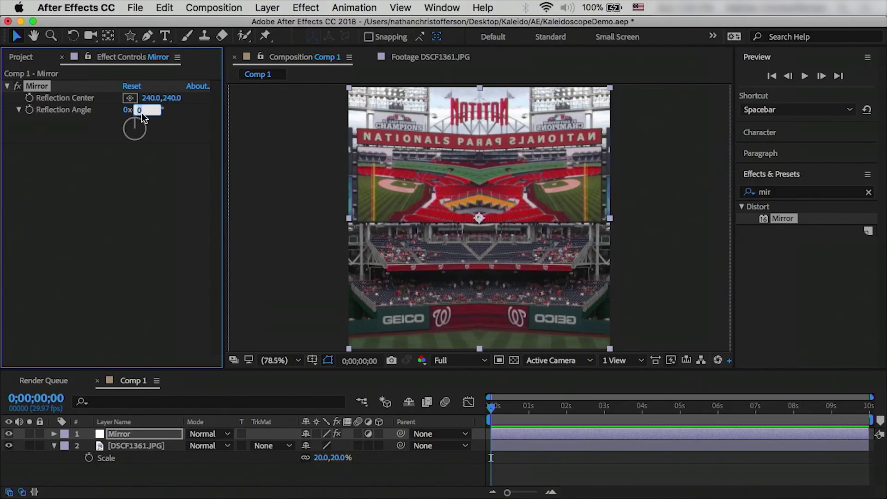
{"action": "type", "text": "15"}
{"action": "key", "text": "Return"}
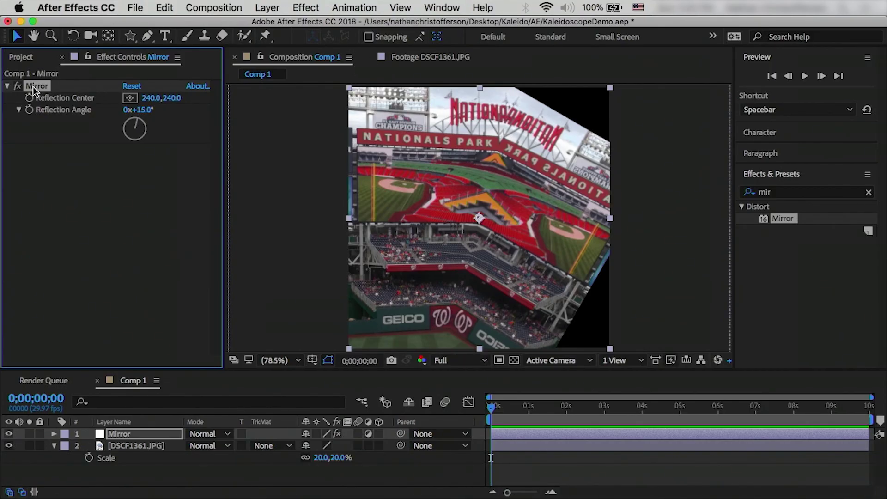
Duplicate the effect as Mirror 2 with a 30° reflection angle.
{"action": "key", "text": "super+d"}
{"action": "left_click", "coordinate": [144, 175]}
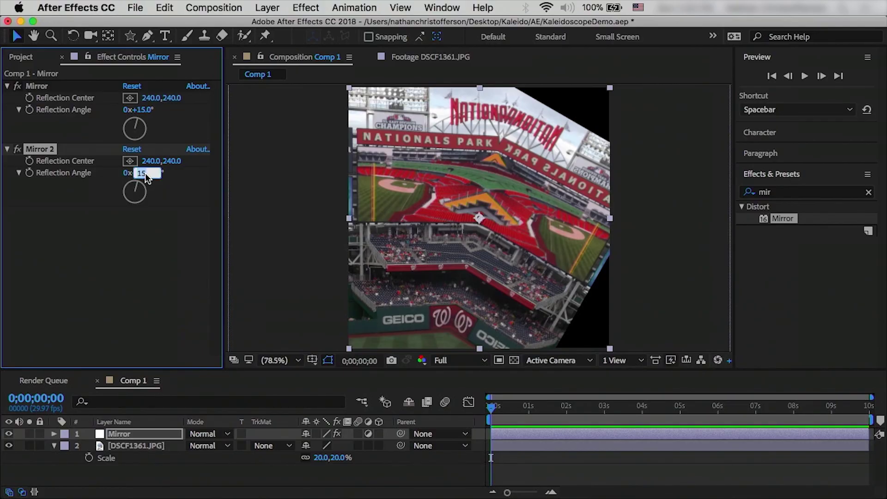
{"action": "type", "text": "30"}
{"action": "key", "text": "Return"}
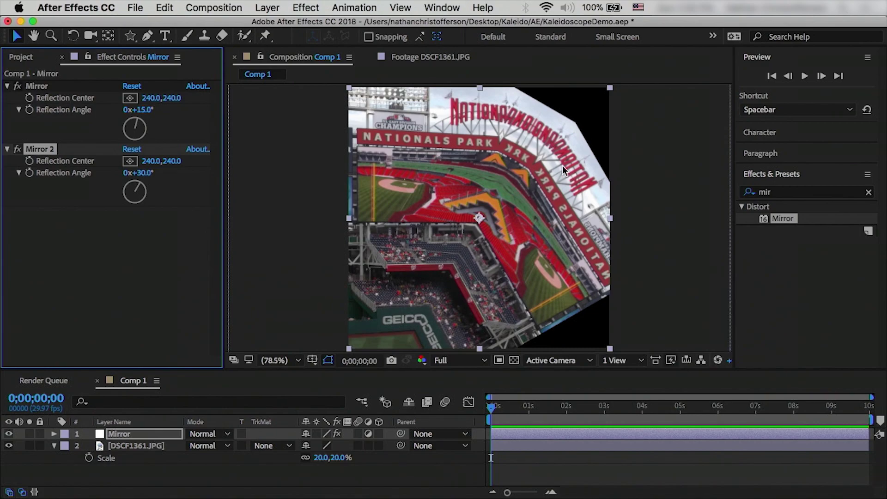
Duplicate the mirror into Mirror 3, 4 and 5 with reflection angles 60°, 90° and 180°.
{"action": "key", "text": "super+d"}
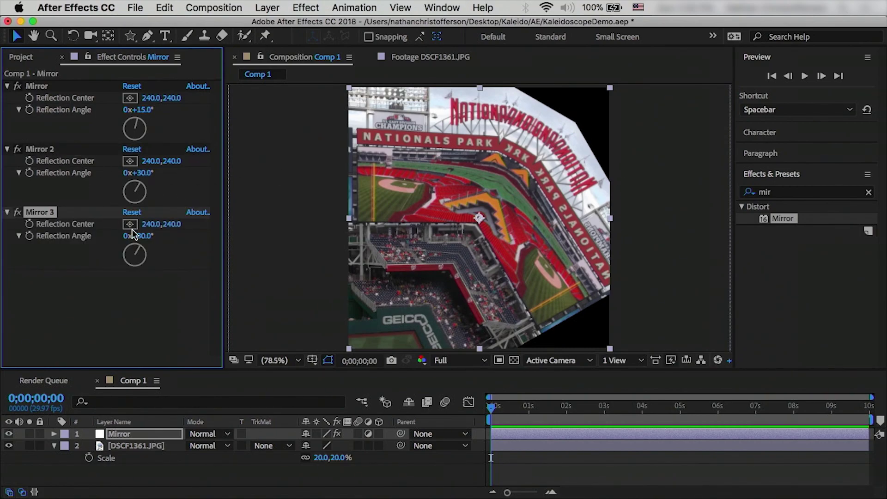
{"action": "left_click", "coordinate": [140, 235]}
{"action": "type", "text": "60"}
{"action": "key", "text": "Return"}
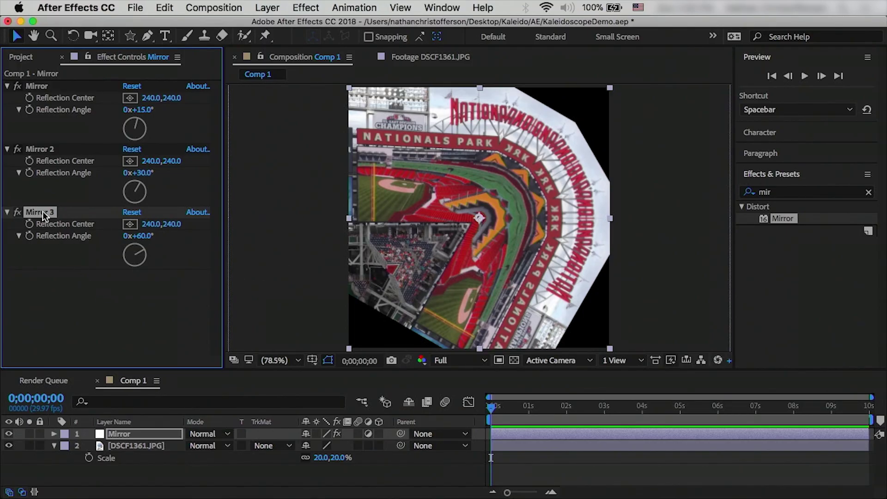
{"action": "key", "text": "super+d"}
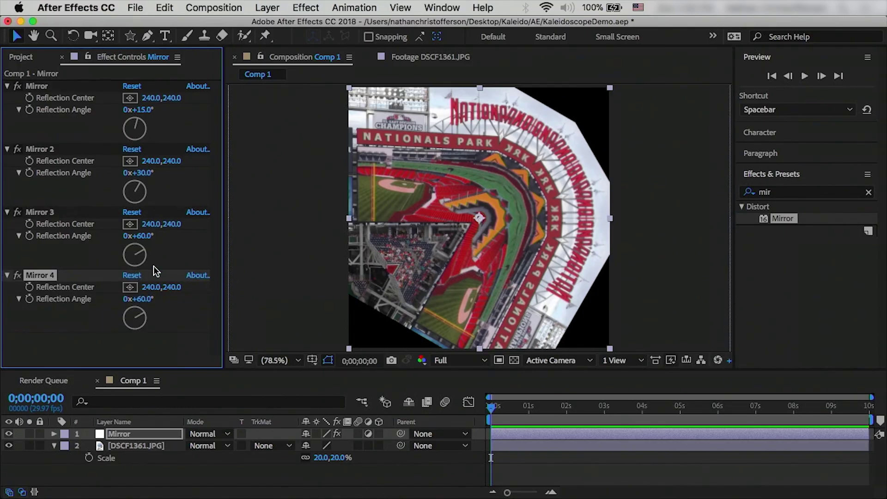
{"action": "left_click", "coordinate": [151, 303]}
{"action": "type", "text": "90"}
{"action": "key", "text": "Return"}
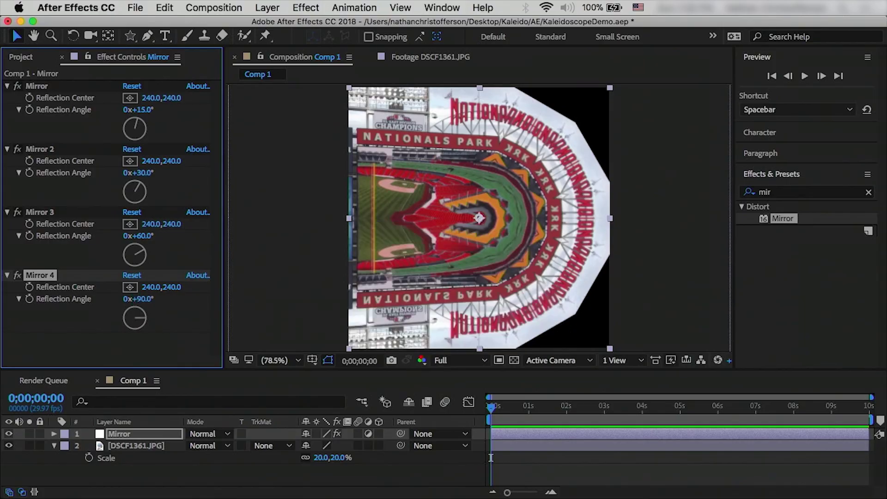
{"action": "key", "text": "super+d"}
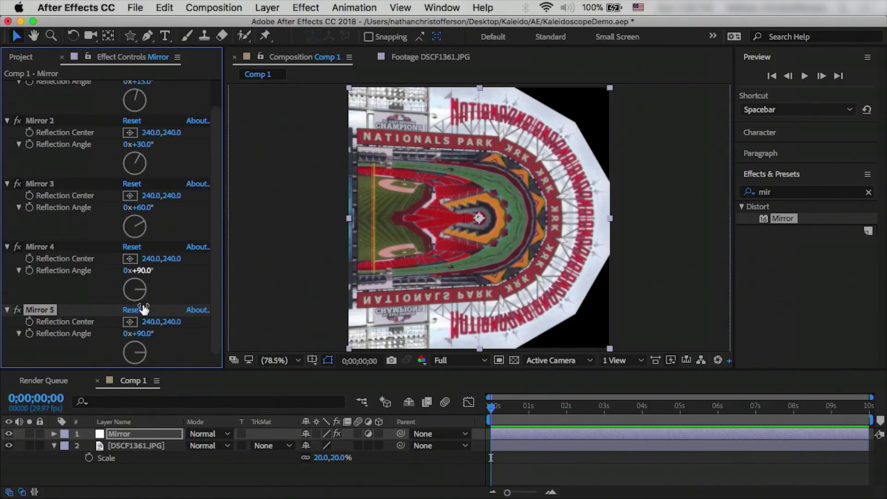
{"action": "left_click", "coordinate": [144, 333]}
{"action": "type", "text": "180"}
{"action": "key", "text": "Return"}
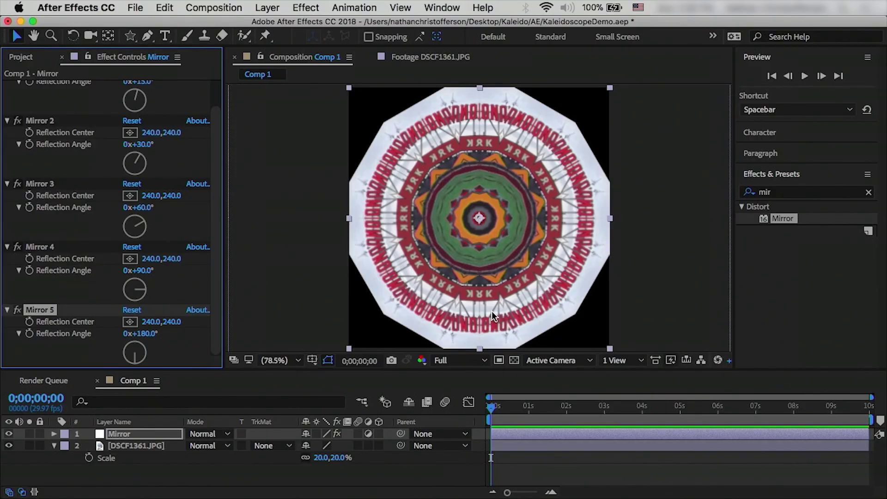
Nudge the DSCF1361.JPG layer up and left in the frame, then reselect the Mirror layer.
{"action": "left_click", "coordinate": [608, 445]}
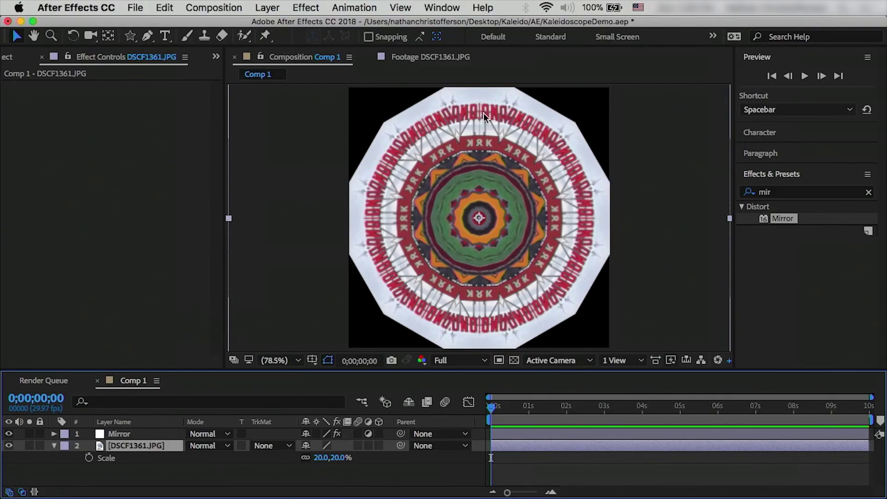
{"action": "mouse_move", "coordinate": [506, 189]}
{"action": "left_mouse_down"}
{"action": "mouse_move", "coordinate": [495, 154]}
{"action": "mouse_move", "coordinate": [512, 151]}
{"action": "mouse_move", "coordinate": [553, 187]}
{"action": "mouse_move", "coordinate": [519, 217]}
{"action": "mouse_move", "coordinate": [531, 207]}
{"action": "mouse_move", "coordinate": [512, 201]}
{"action": "left_mouse_up"}
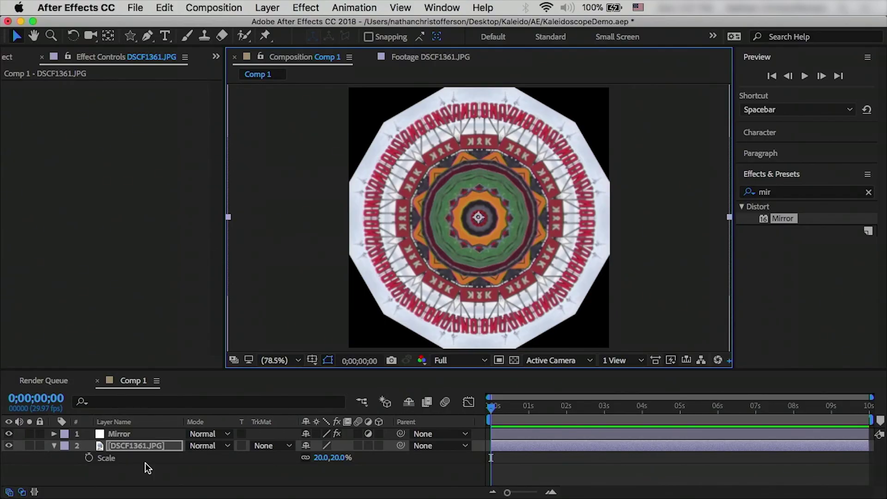
{"action": "left_click", "coordinate": [150, 431]}
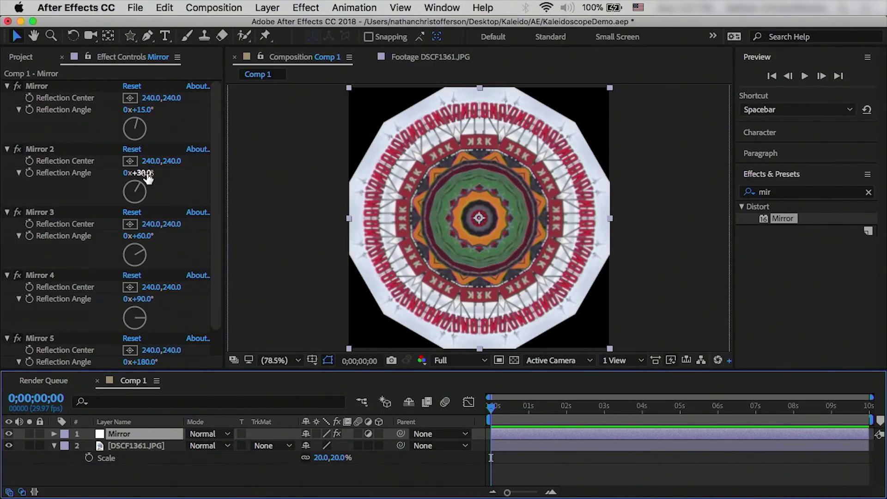
Re-angle the mirrors: Mirror 2 to 18°, the first Mirror to −49°, Mirror 3 to 11°.
{"action": "mouse_move", "coordinate": [139, 172]}
{"action": "left_mouse_down"}
{"action": "mouse_move", "coordinate": [154, 179]}
{"action": "mouse_move", "coordinate": [140, 180]}
{"action": "left_mouse_up"}
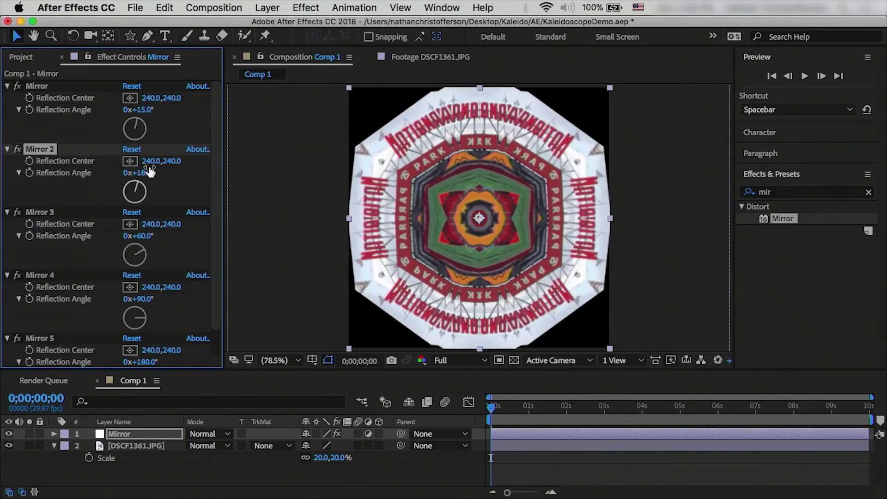
{"action": "left_click", "coordinate": [43, 90]}
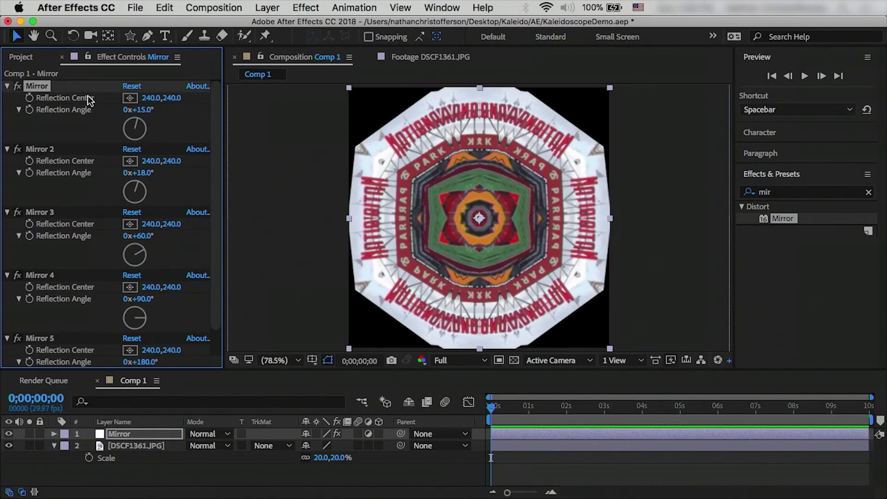
{"action": "left_click_drag", "start_coordinate": [147, 111], "coordinate": [109, 112]}
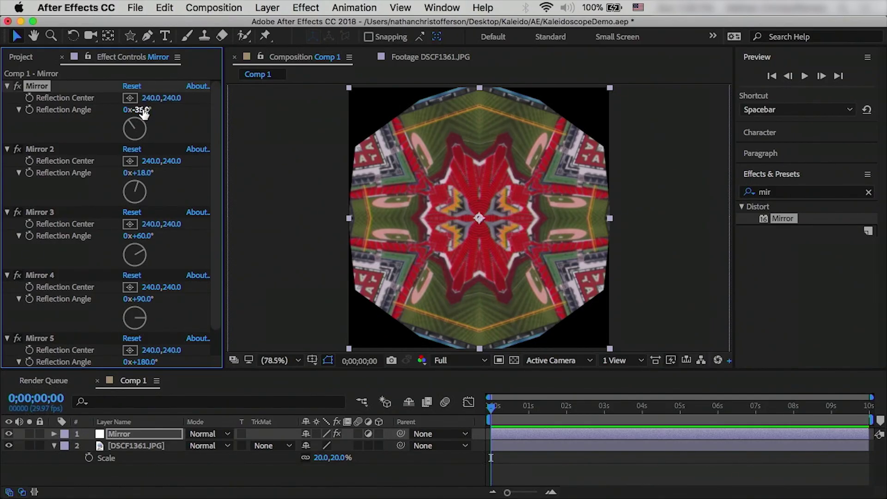
{"action": "mouse_move", "coordinate": [141, 110]}
{"action": "left_mouse_down"}
{"action": "mouse_move", "coordinate": [150, 110]}
{"action": "mouse_move", "coordinate": [116, 110]}
{"action": "mouse_move", "coordinate": [139, 109]}
{"action": "left_mouse_up"}
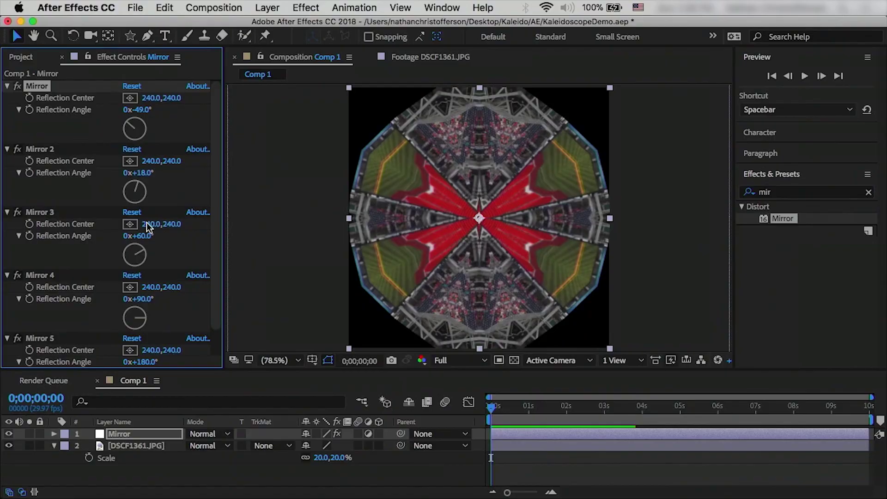
{"action": "left_click_drag", "start_coordinate": [149, 235], "coordinate": [206, 232]}
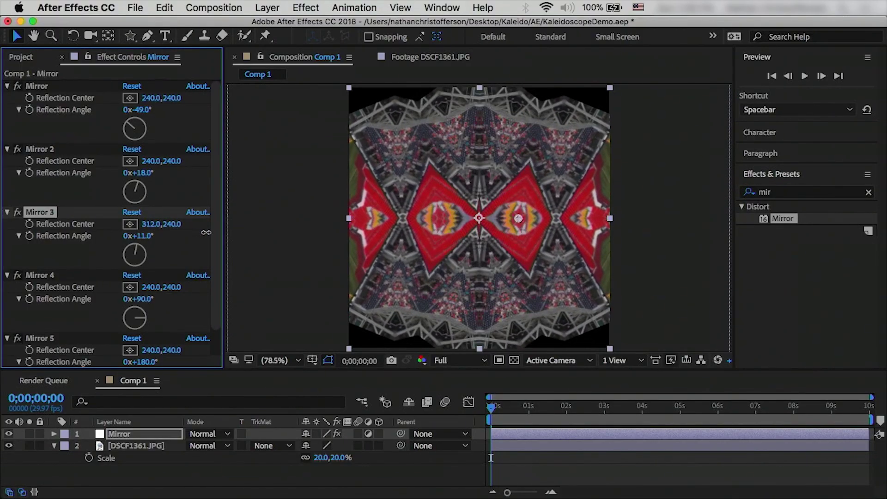
{"action": "left_click", "coordinate": [18, 274]}
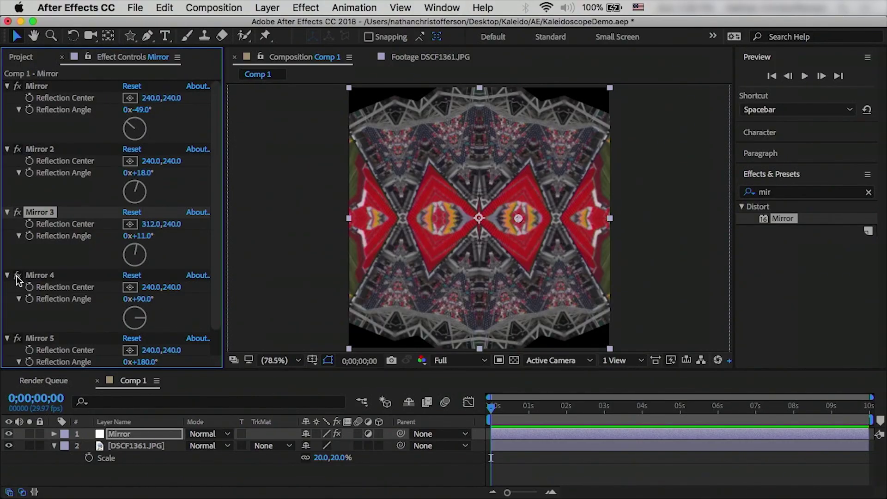
{"action": "left_click", "coordinate": [18, 276]}
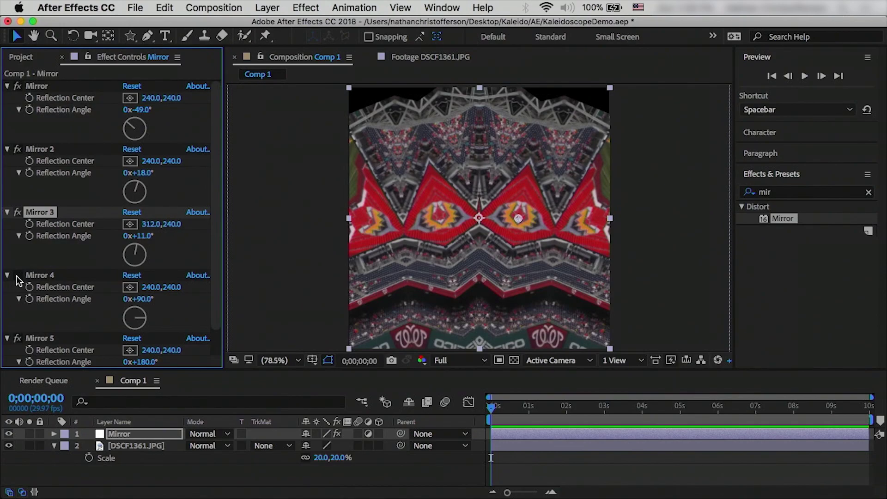
{"action": "left_click", "coordinate": [17, 275]}
{"action": "left_click", "coordinate": [17, 275]}
{"action": "left_click", "coordinate": [18, 275]}
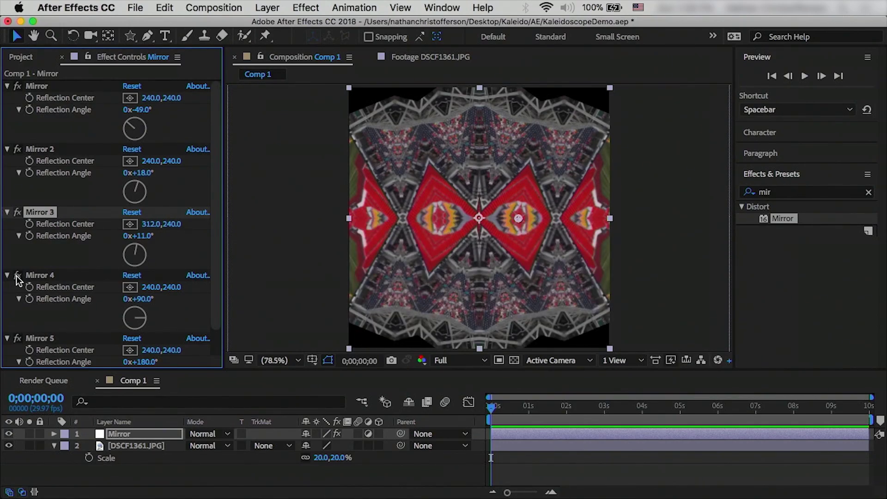